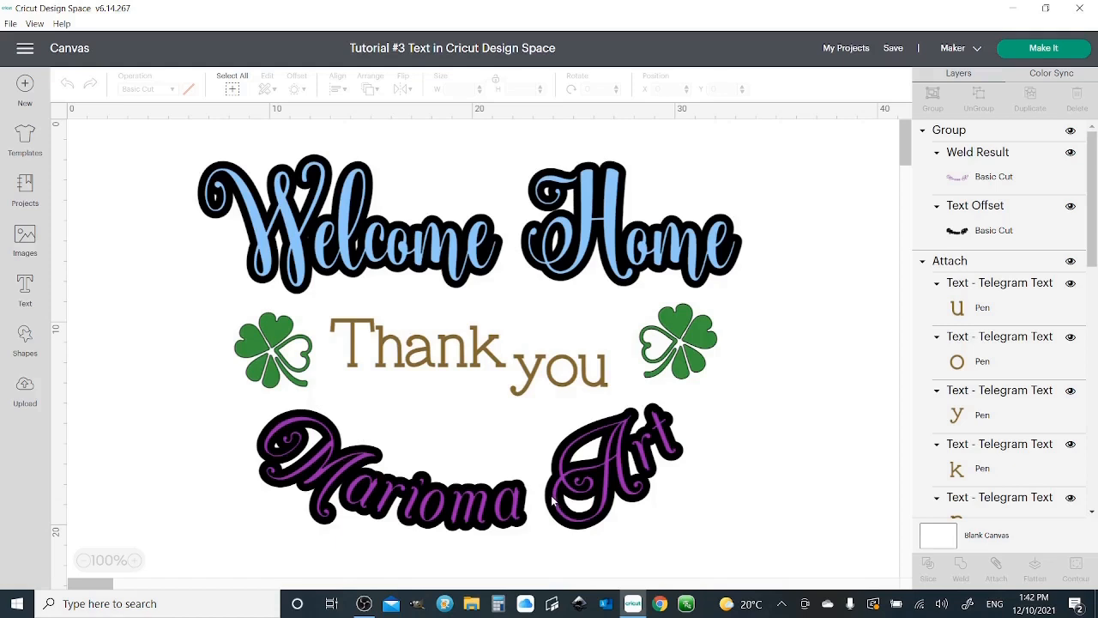
Step: Select all existing artwork, shrink it to about 9 cm wide and place it in the canvas's upper-left corner
drag(761, 147, 118, 540)
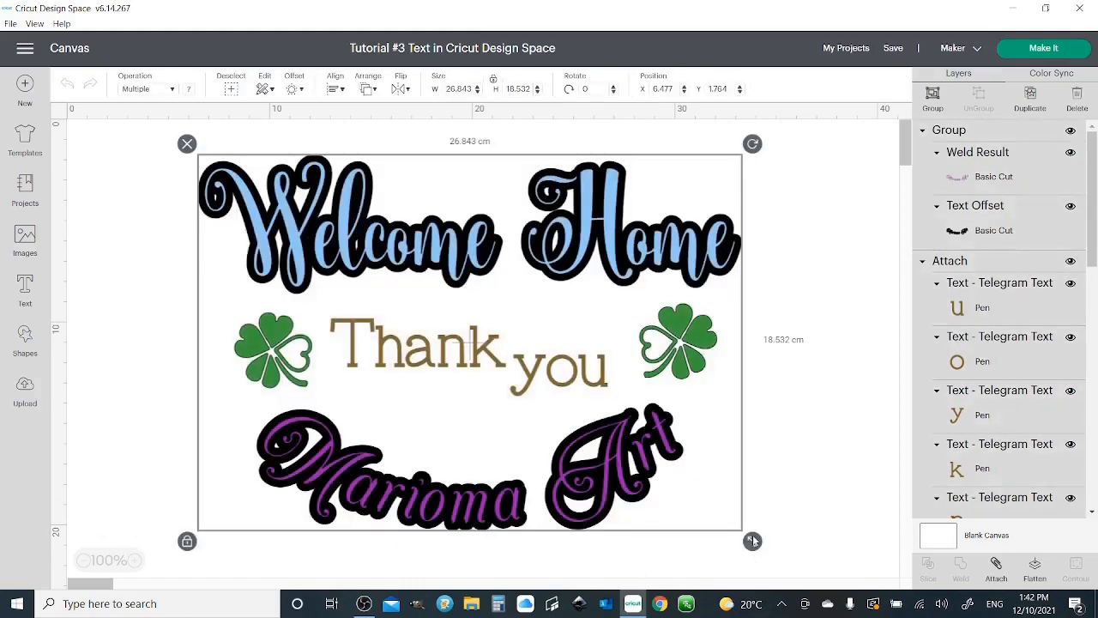
drag(754, 541, 583, 442)
drag(583, 442, 394, 295)
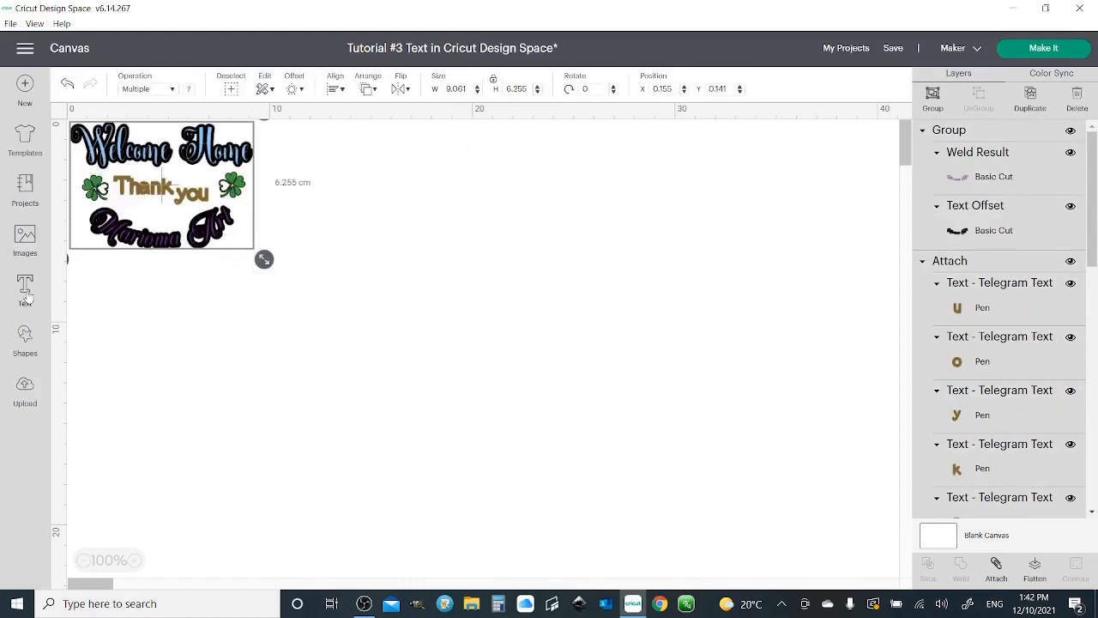
Step: Add a new text object reading "Welcome Home"
click(26, 292)
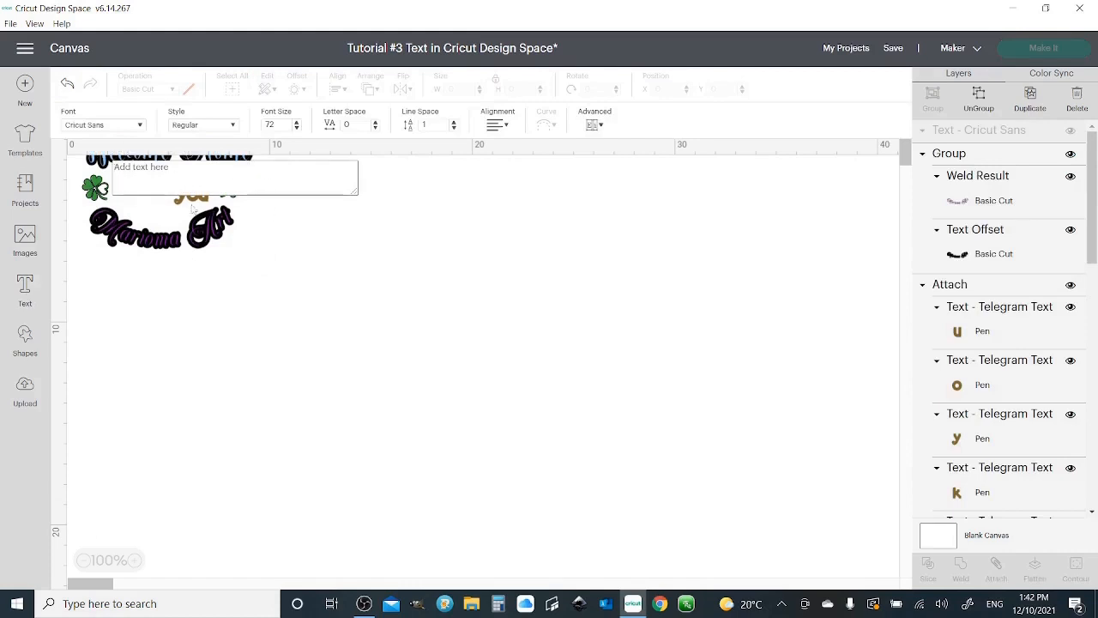
text(W)
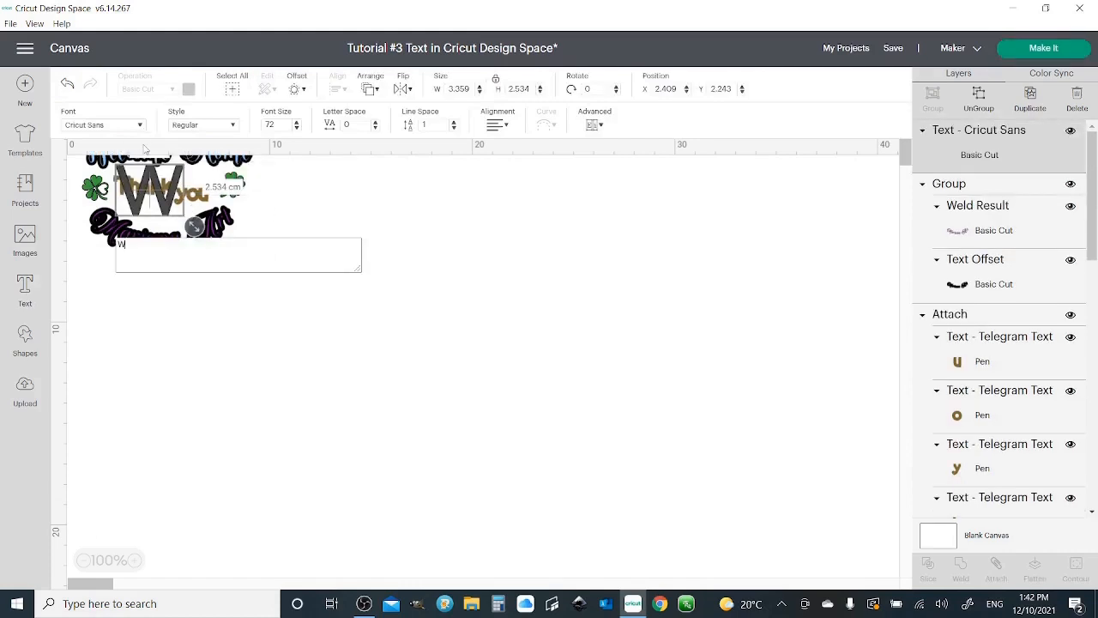
text(elcome)
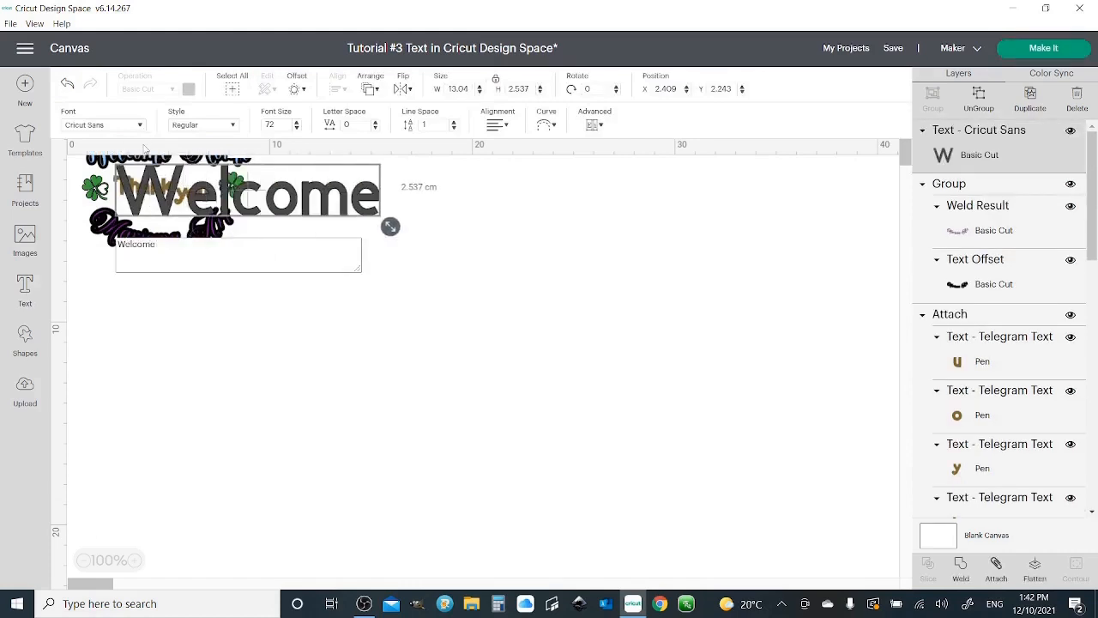
text( Home)
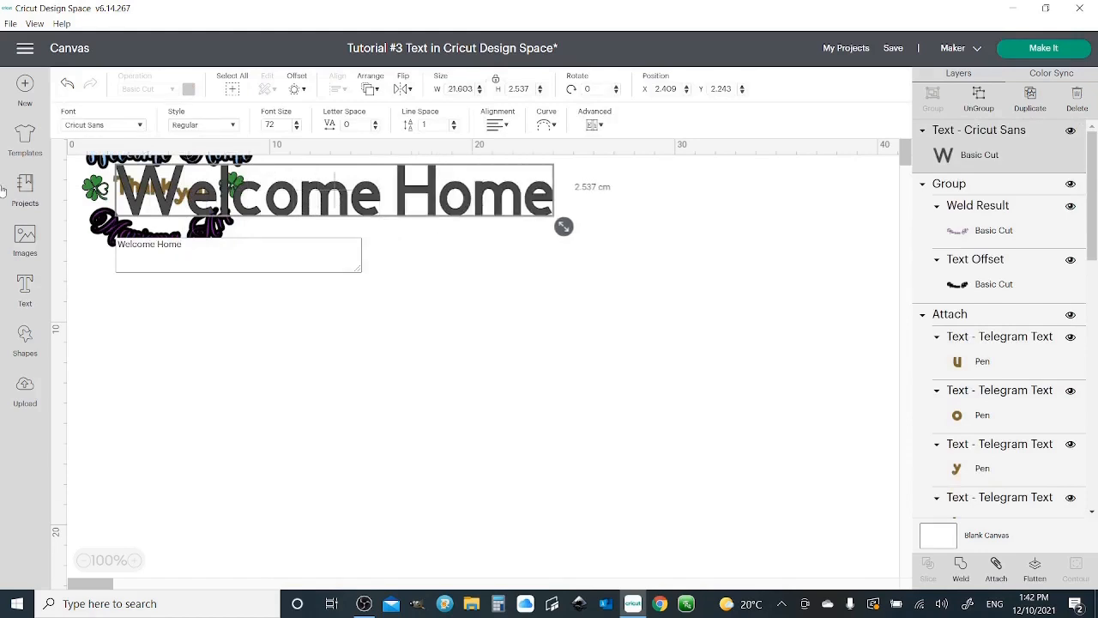
Step: Set the new text's font to Carrolina Script and move it onto the empty canvas area beside the small artwork
click(141, 125)
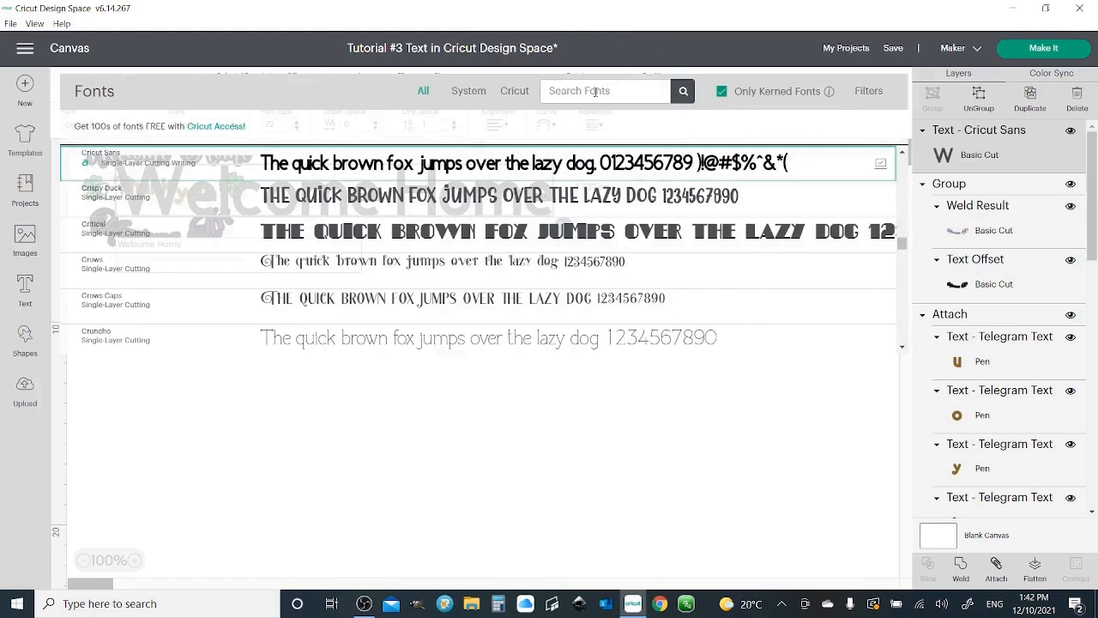
click(595, 92)
text(Carrolina)
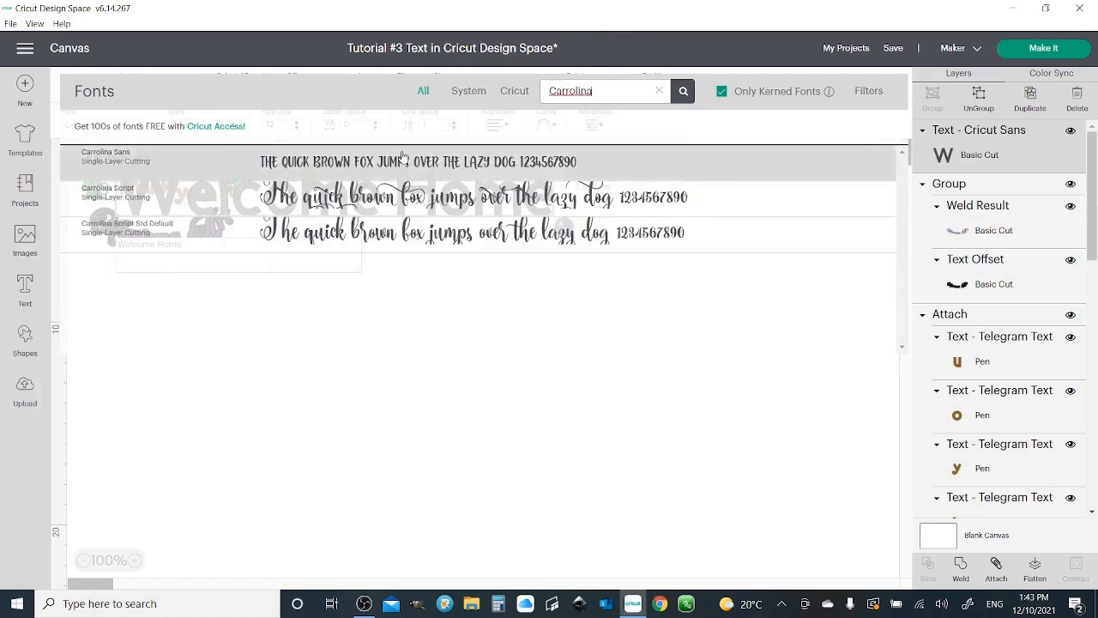
click(399, 199)
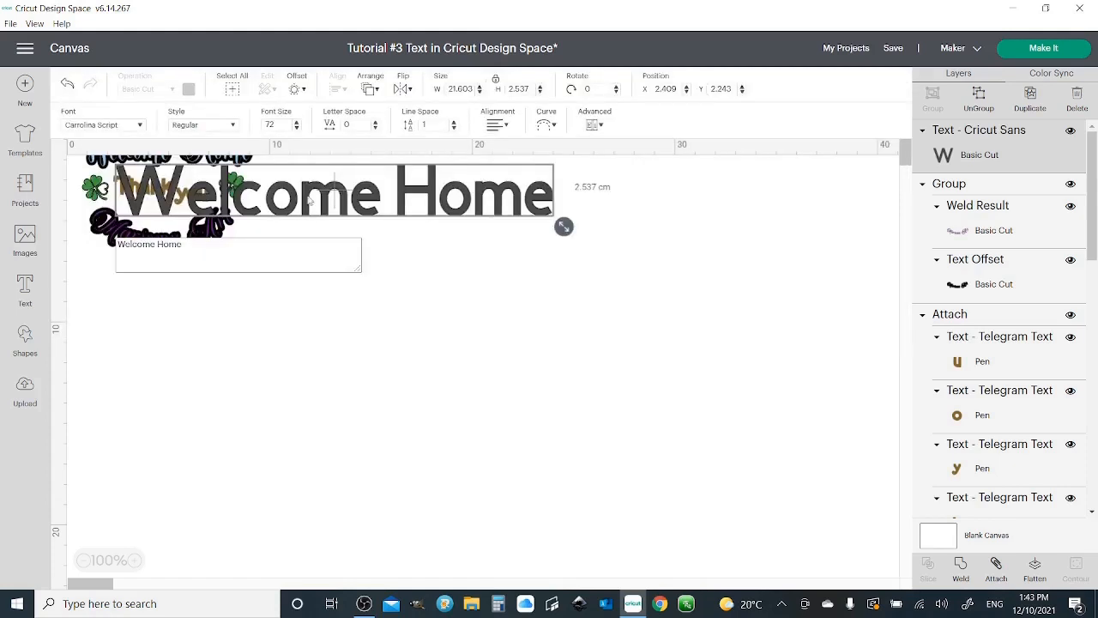
drag(207, 222, 294, 374)
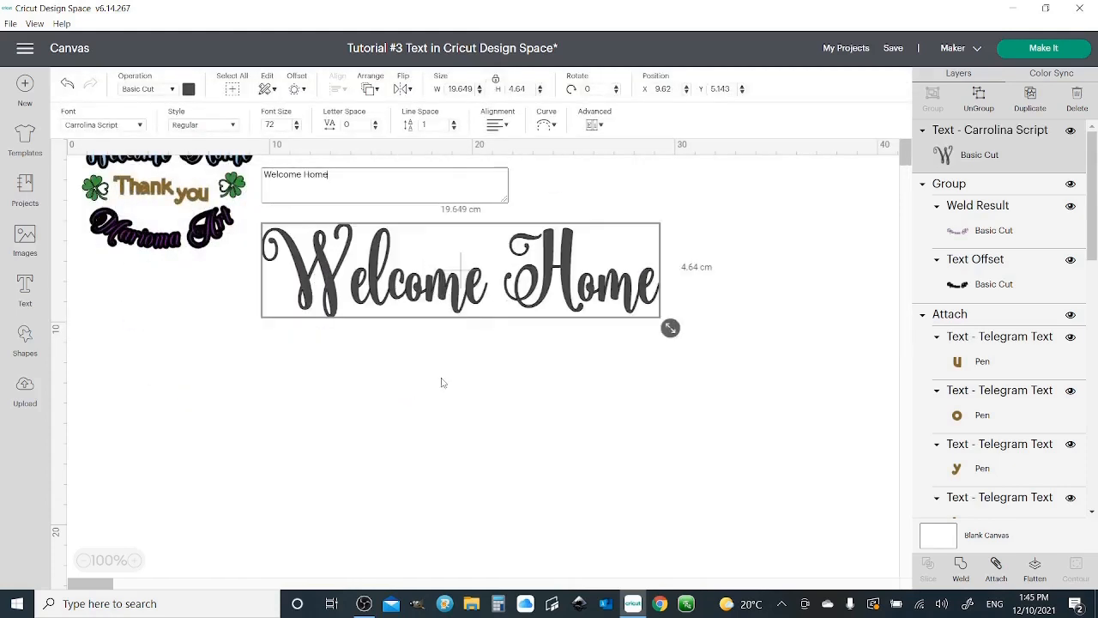
click(442, 379)
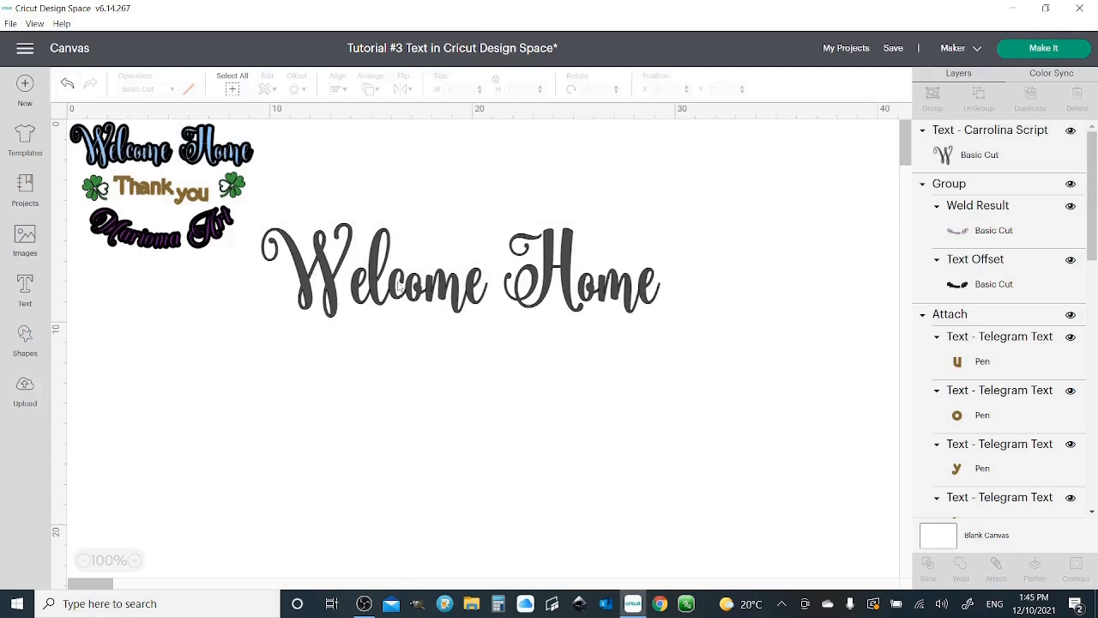
Step: Check the styles available for the Welcome Home text and set its font size to 60
click(399, 287)
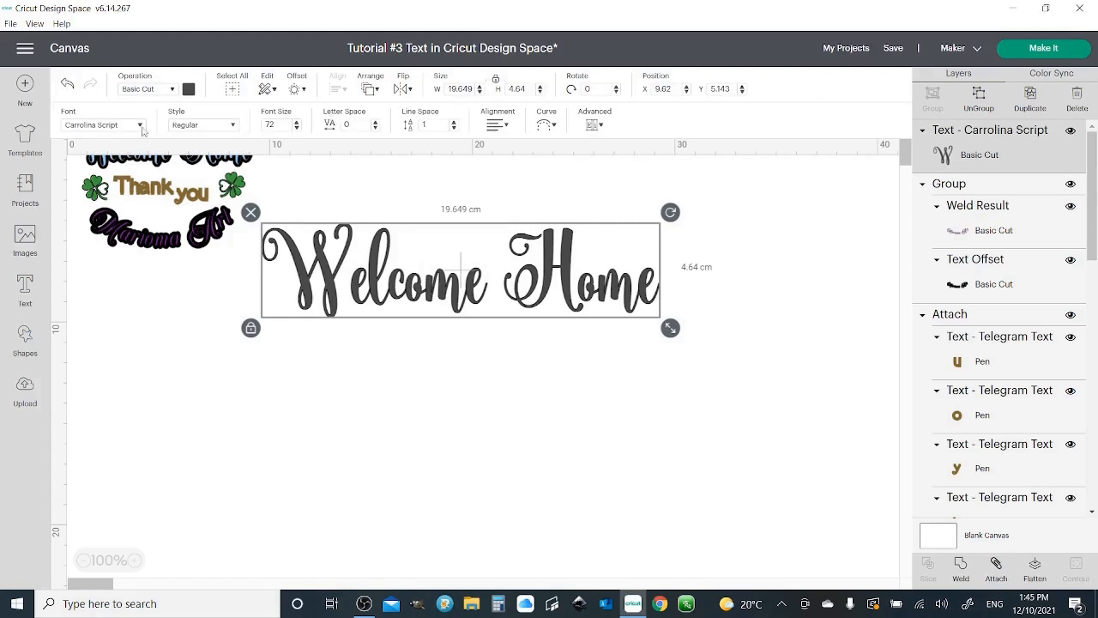
click(234, 126)
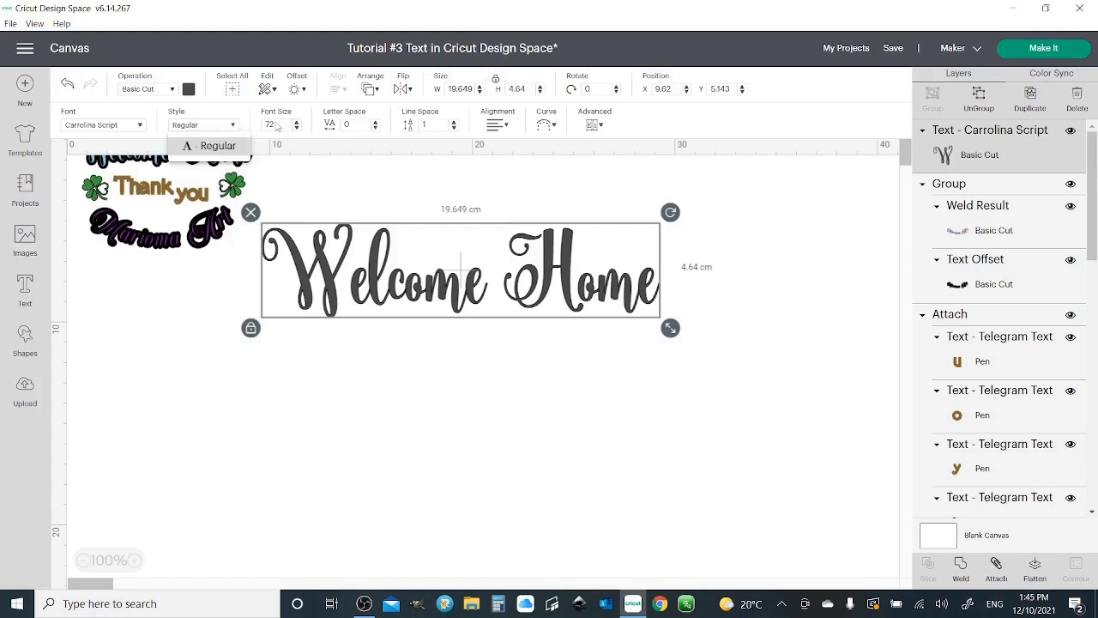
click(276, 125)
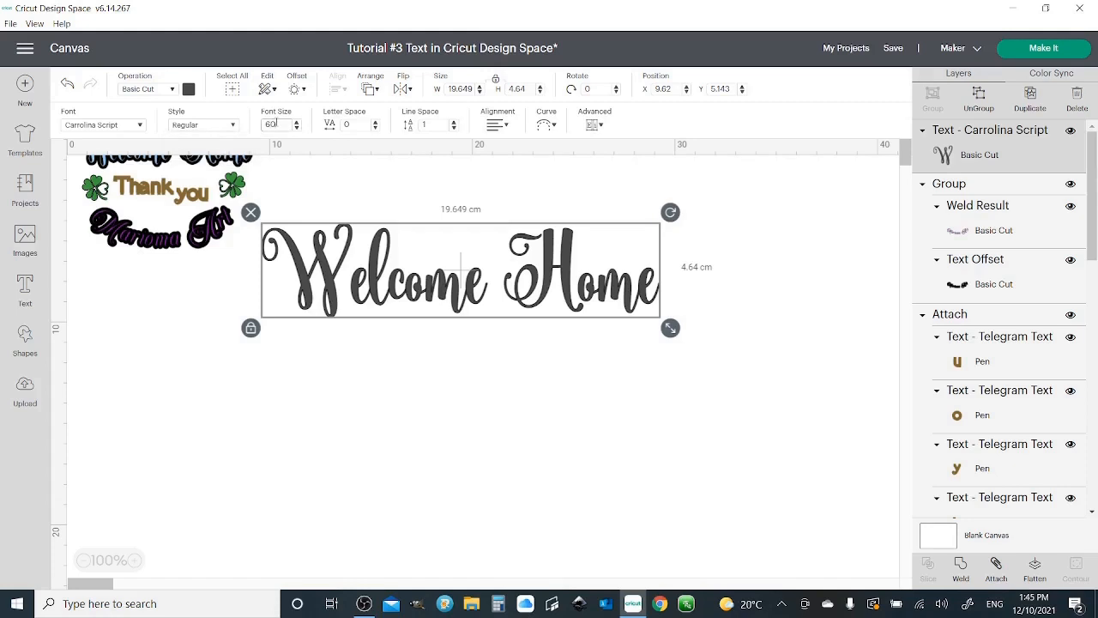
key(Return)
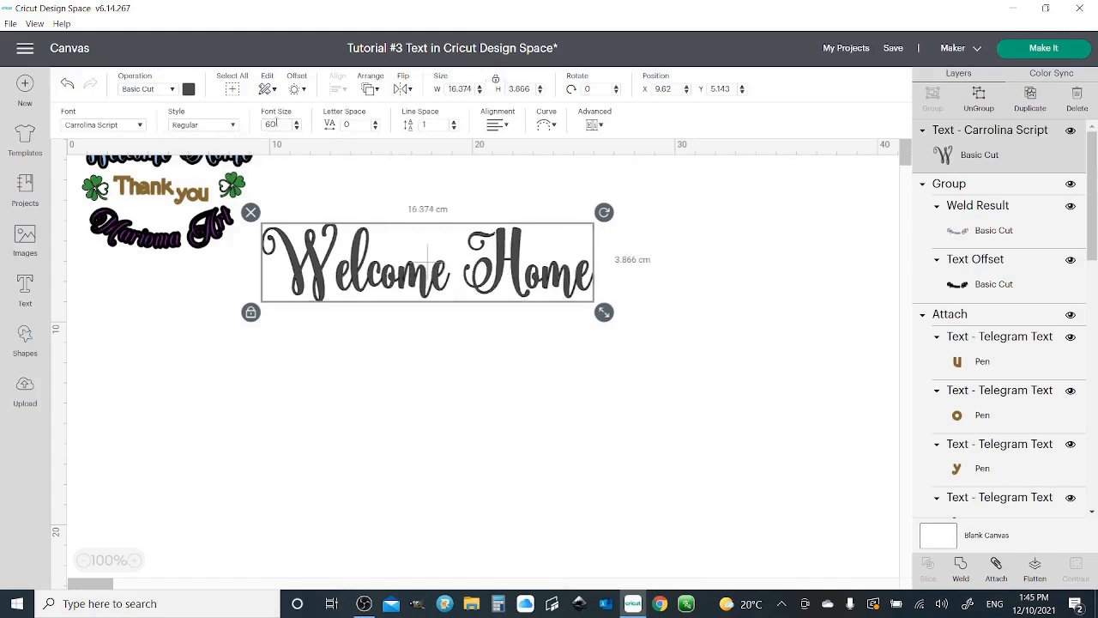
Step: Increase the text's font size in small increments, then reduce it back to 60
click(297, 122)
click(297, 122)
click(296, 122)
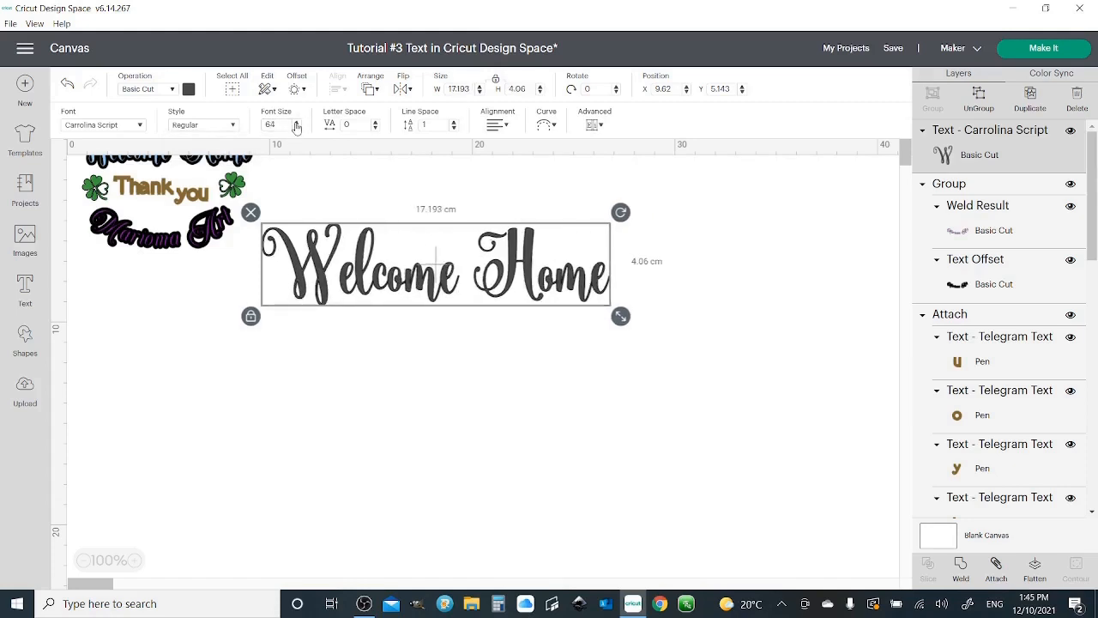
click(296, 122)
click(297, 122)
click(297, 128)
click(297, 128)
click(297, 127)
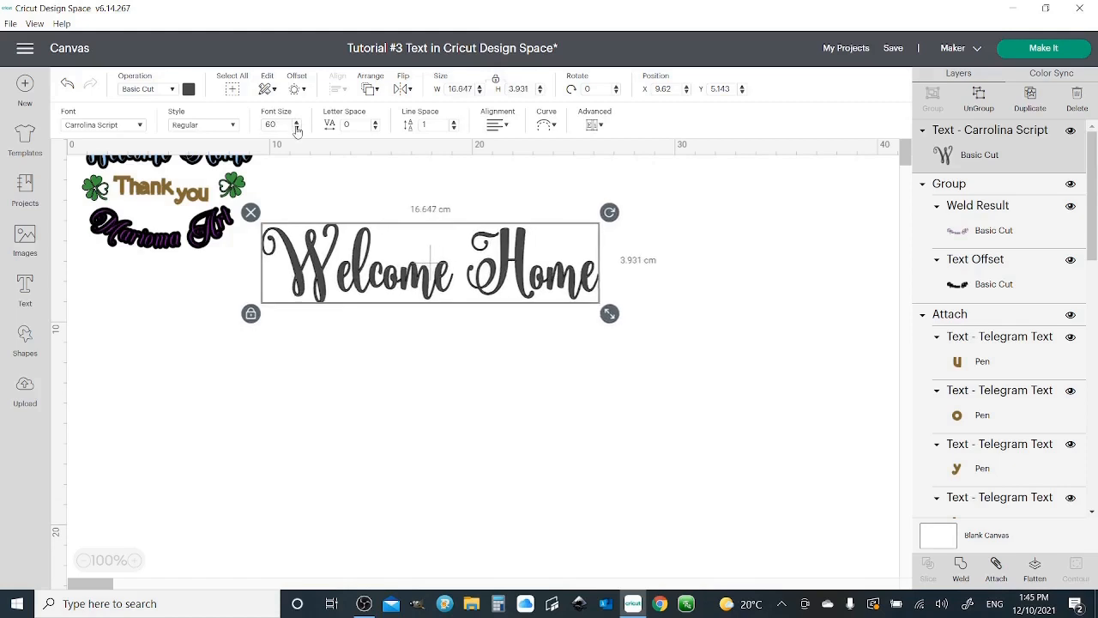
click(297, 127)
click(297, 127)
Step: Try a letter space of 1 on the text, reduce it gradually, and reset it to 0
click(375, 122)
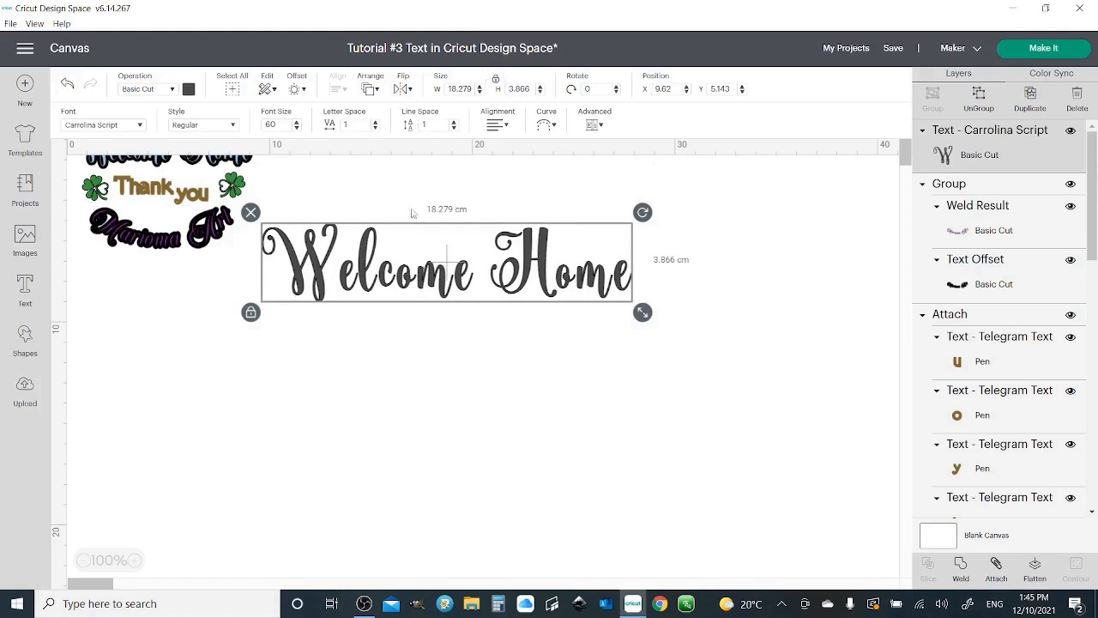
click(375, 129)
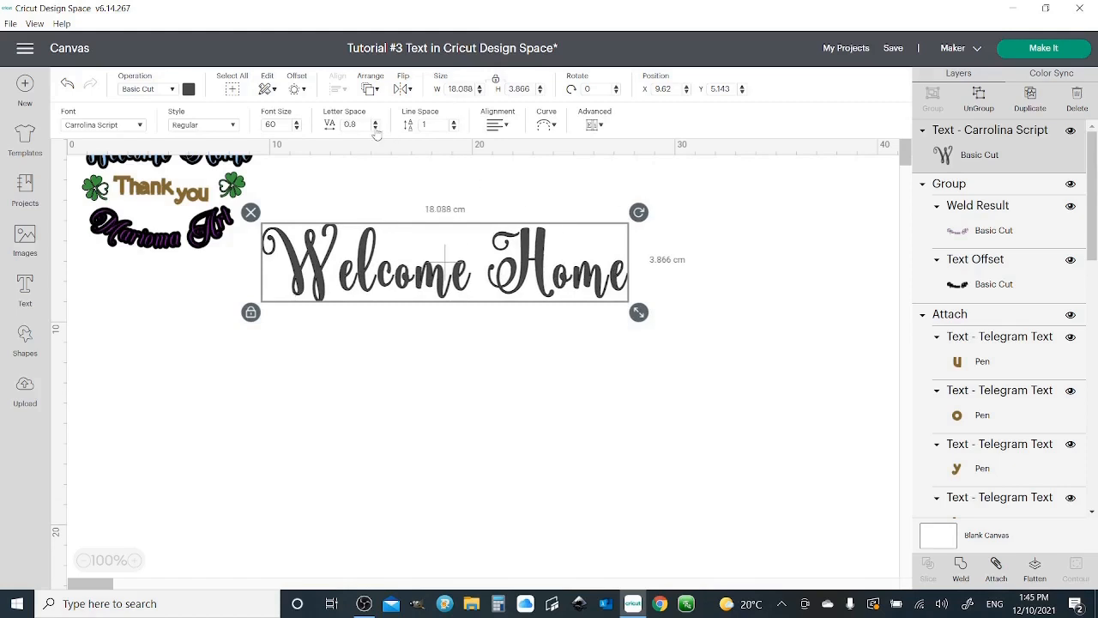
click(375, 129)
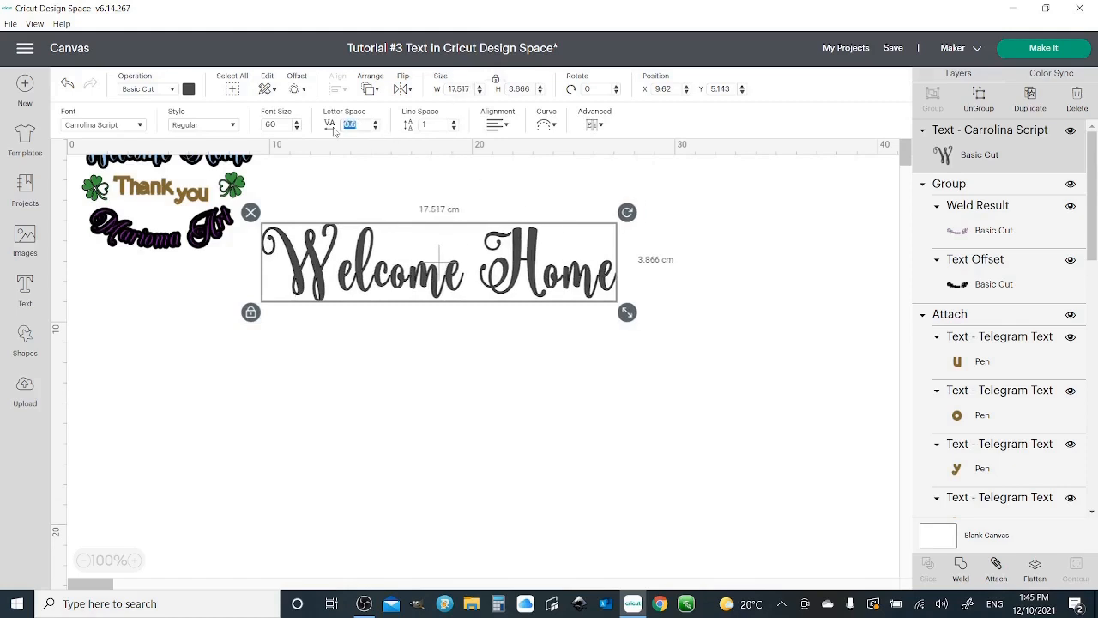
key(BackSpace)
text(0)
key(Return)
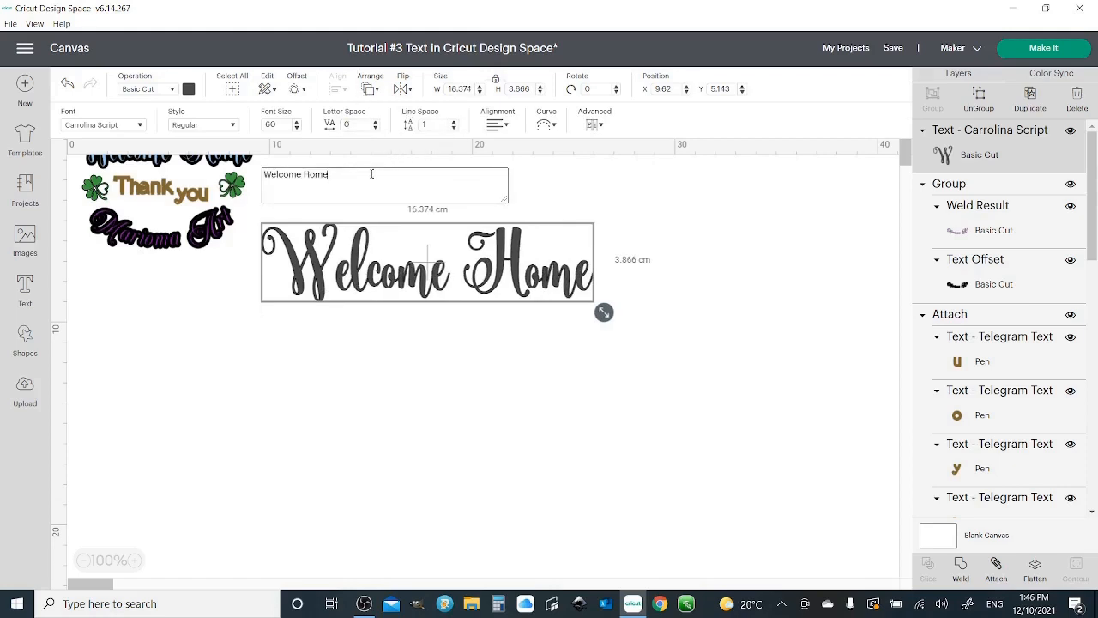
Step: Add a second line reading "Christmas" below Welcome Home in the text object
key(Return)
text(C)
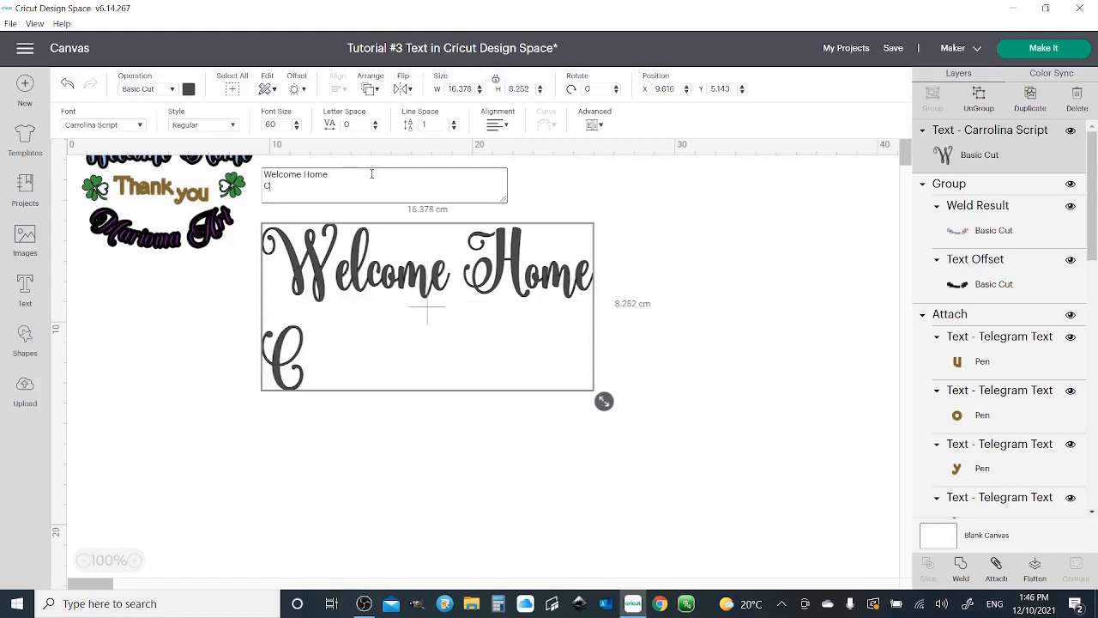
text(hris)
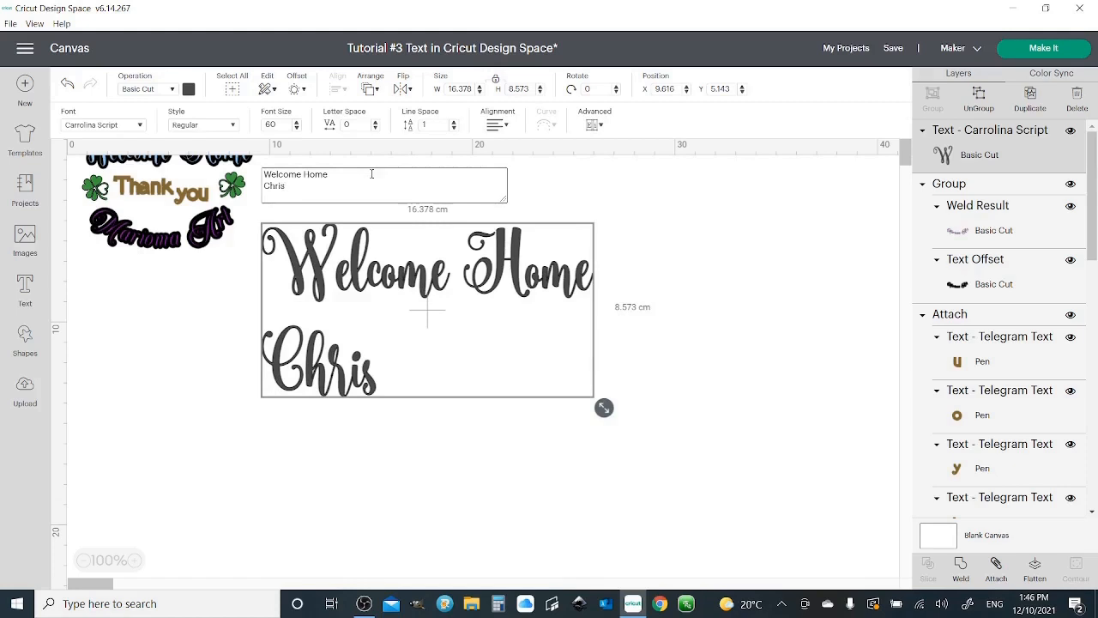
text(tmas)
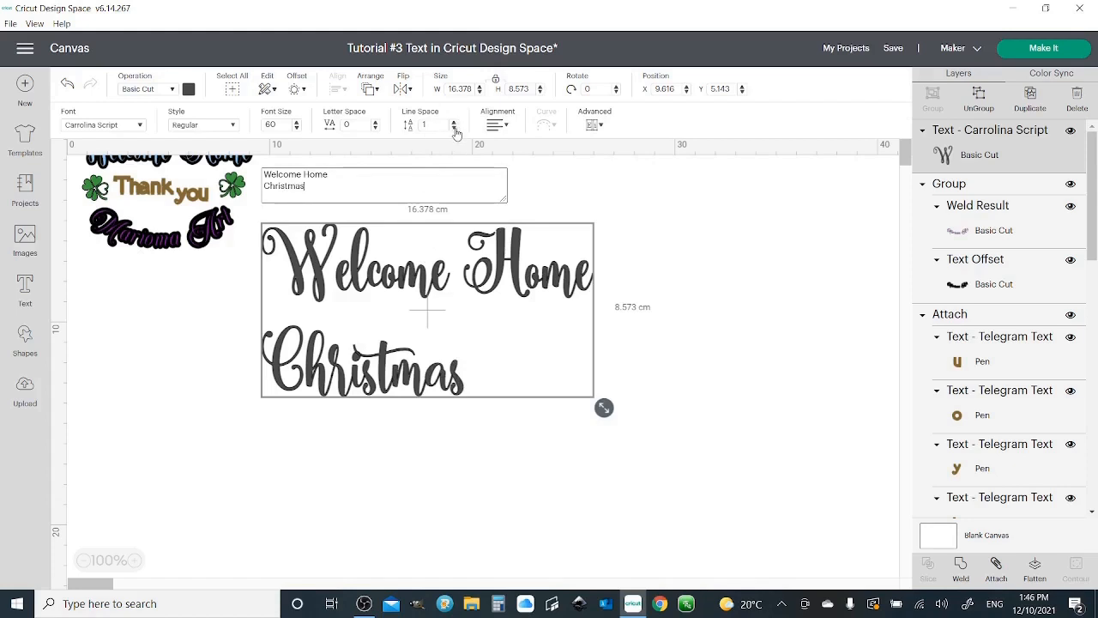
Step: Try center alignment and then right alignment on the two-line text
click(506, 126)
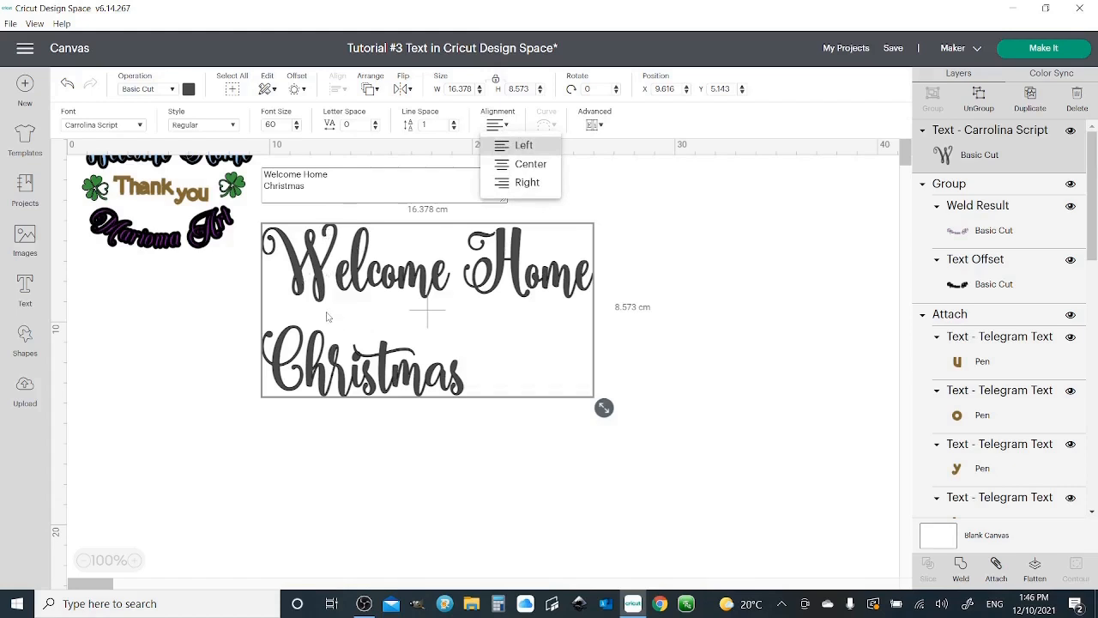
click(531, 163)
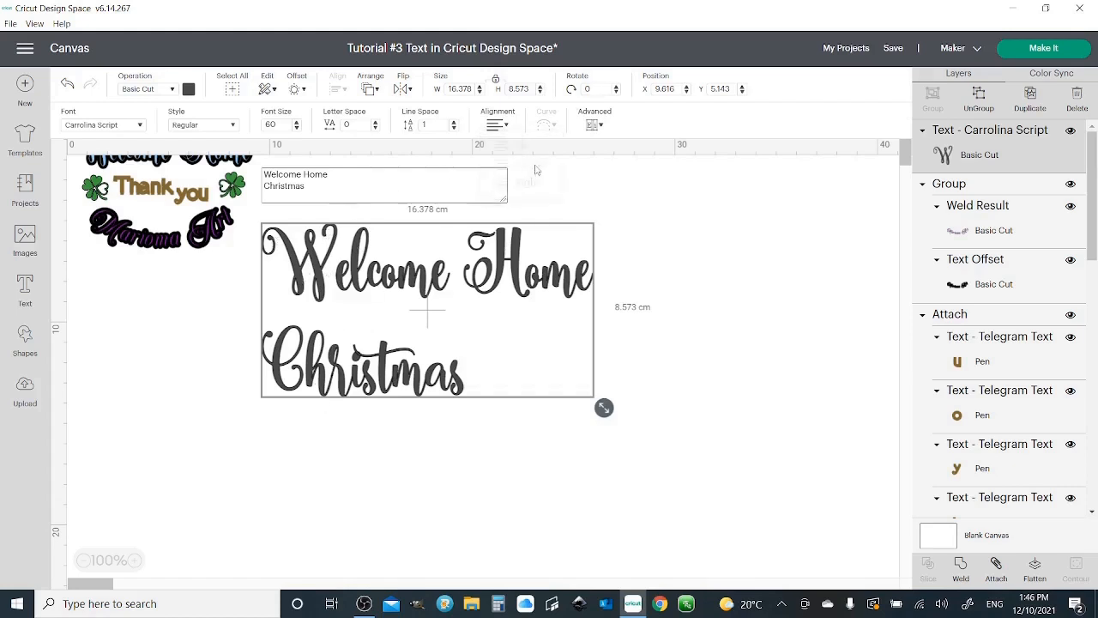
click(505, 128)
click(542, 185)
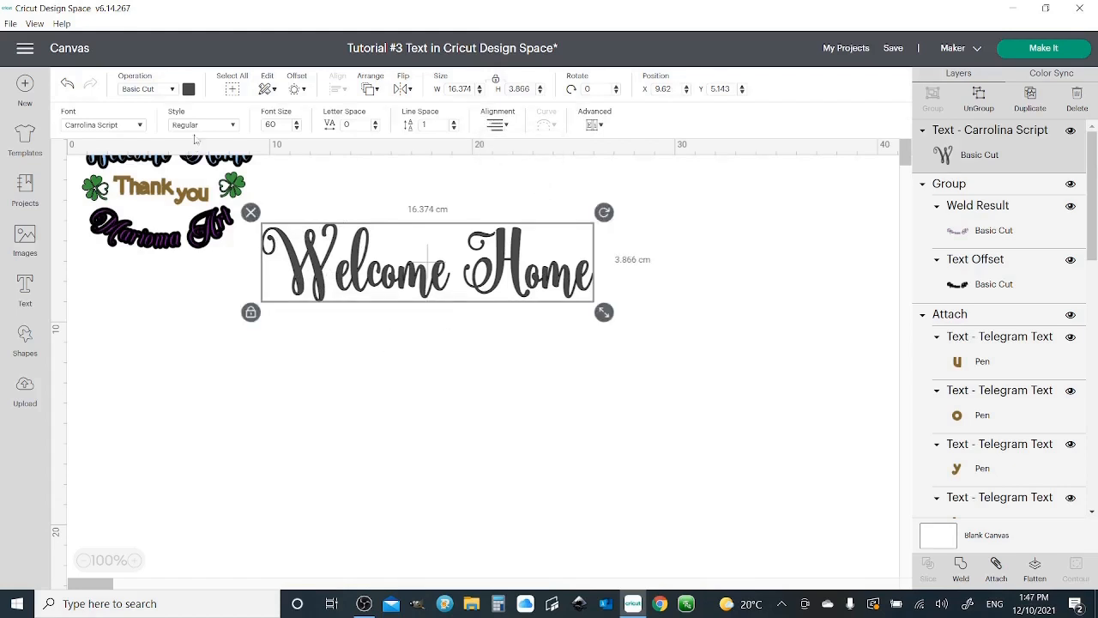
Step: Change the color of the Welcome Home text to light blue
click(189, 89)
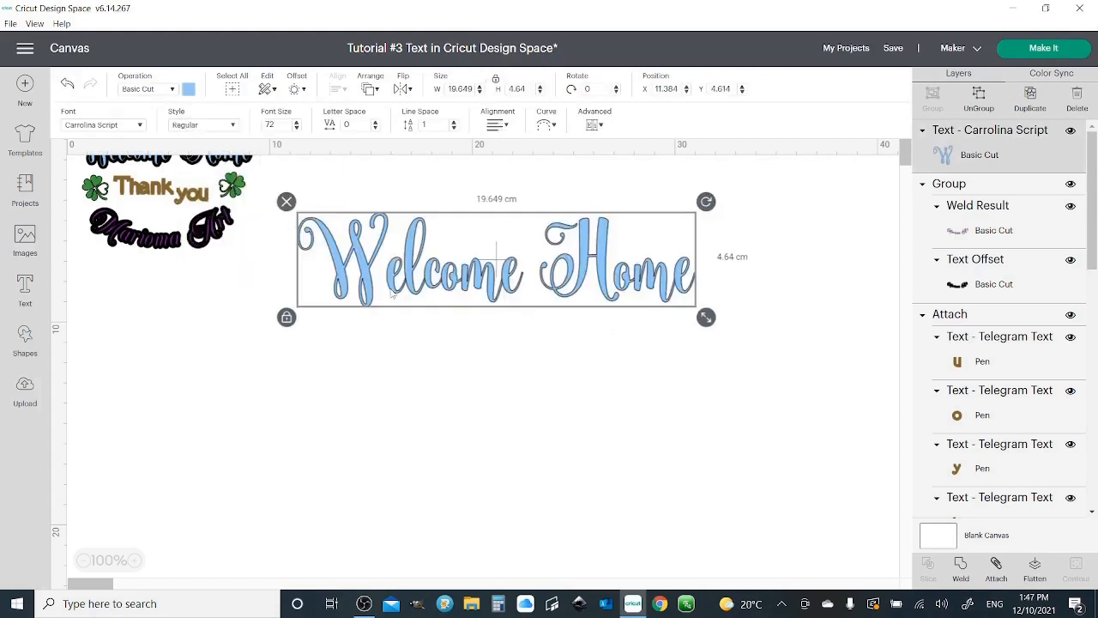
Step: Try curving the Welcome Home text with its ends upward, using a diameter of about -56.8
click(547, 125)
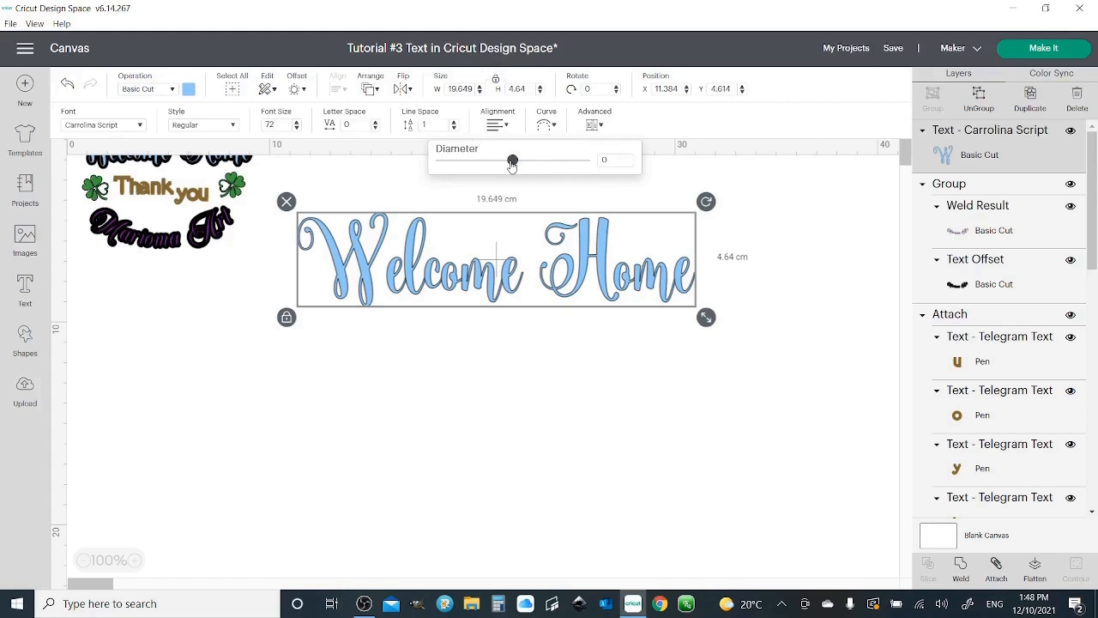
drag(512, 163, 481, 161)
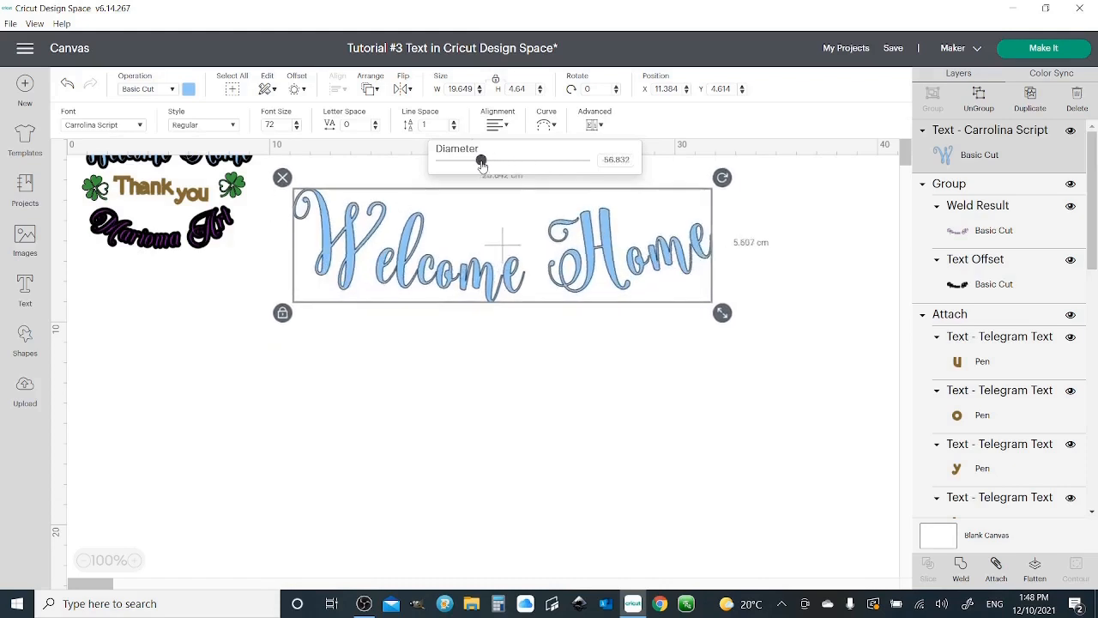
click(429, 268)
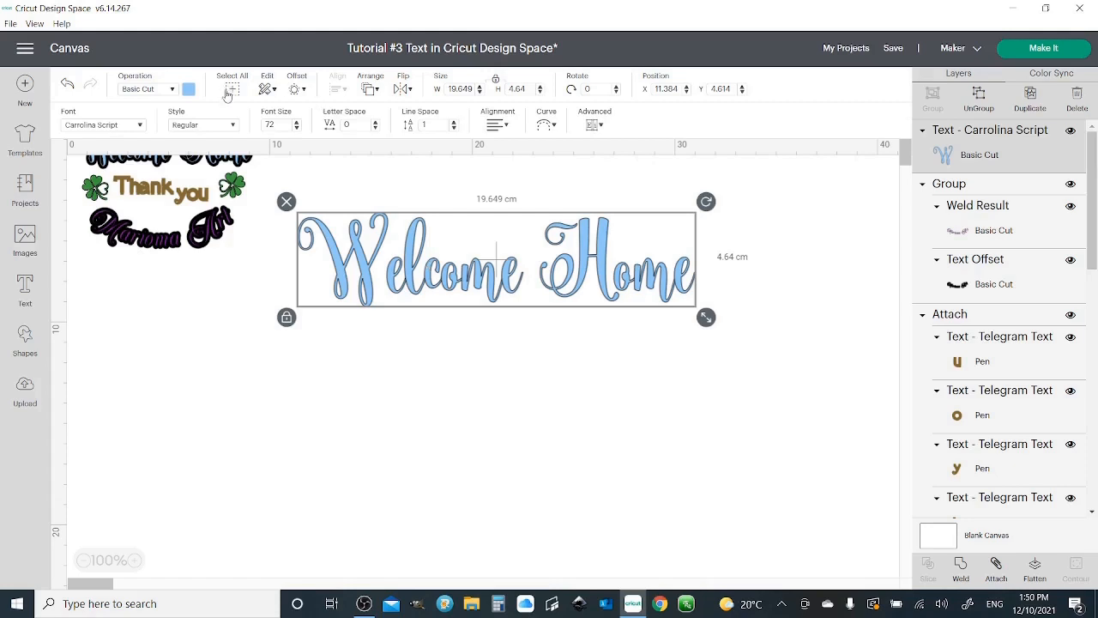
Step: Start an offset around the Welcome Home text, try inward and outward distances, and set the distance to 0.225 cm
click(298, 90)
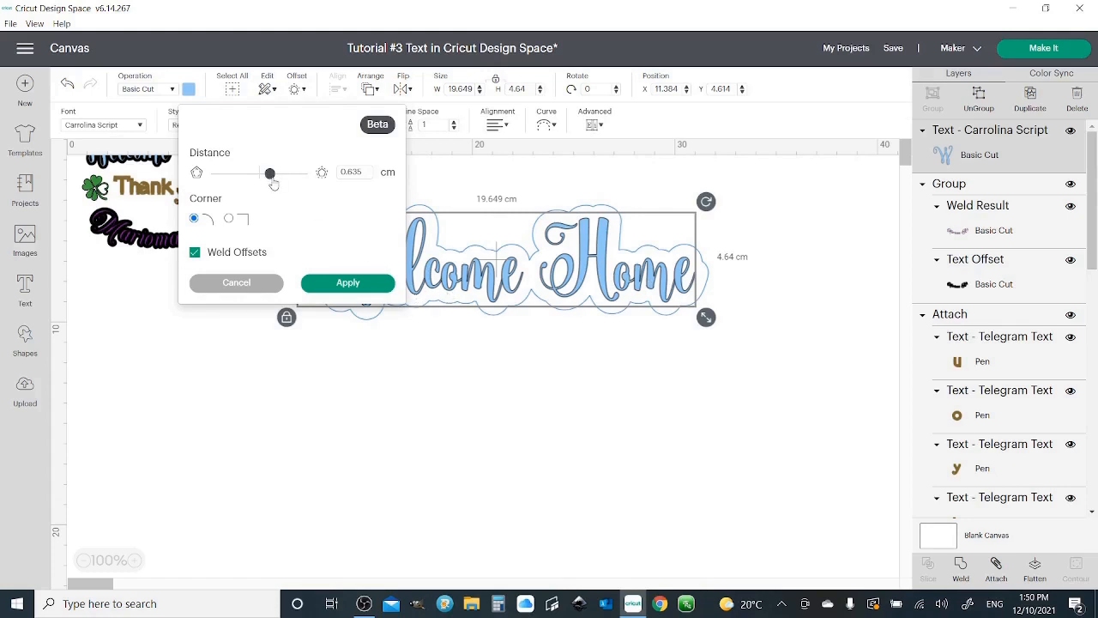
drag(272, 183, 249, 183)
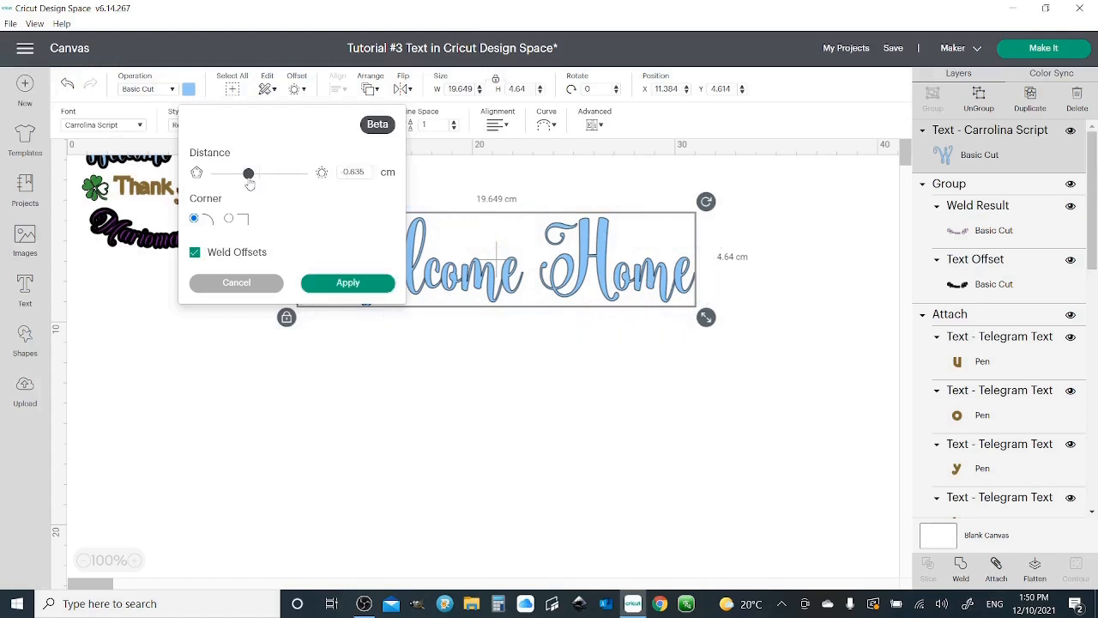
drag(249, 183, 262, 187)
drag(266, 187, 266, 190)
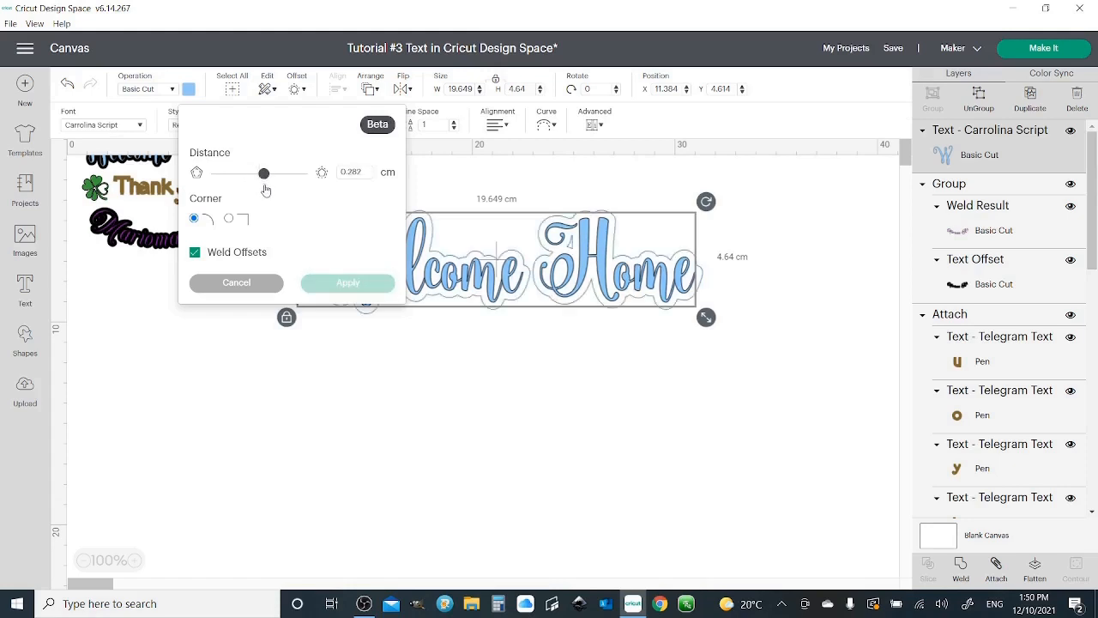
click(367, 175)
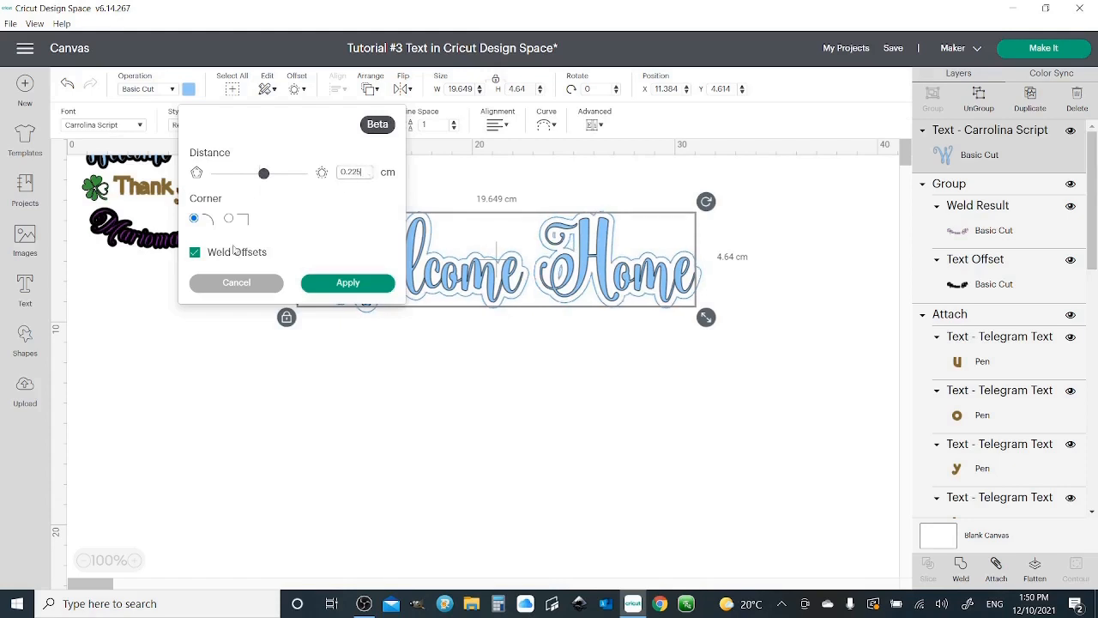